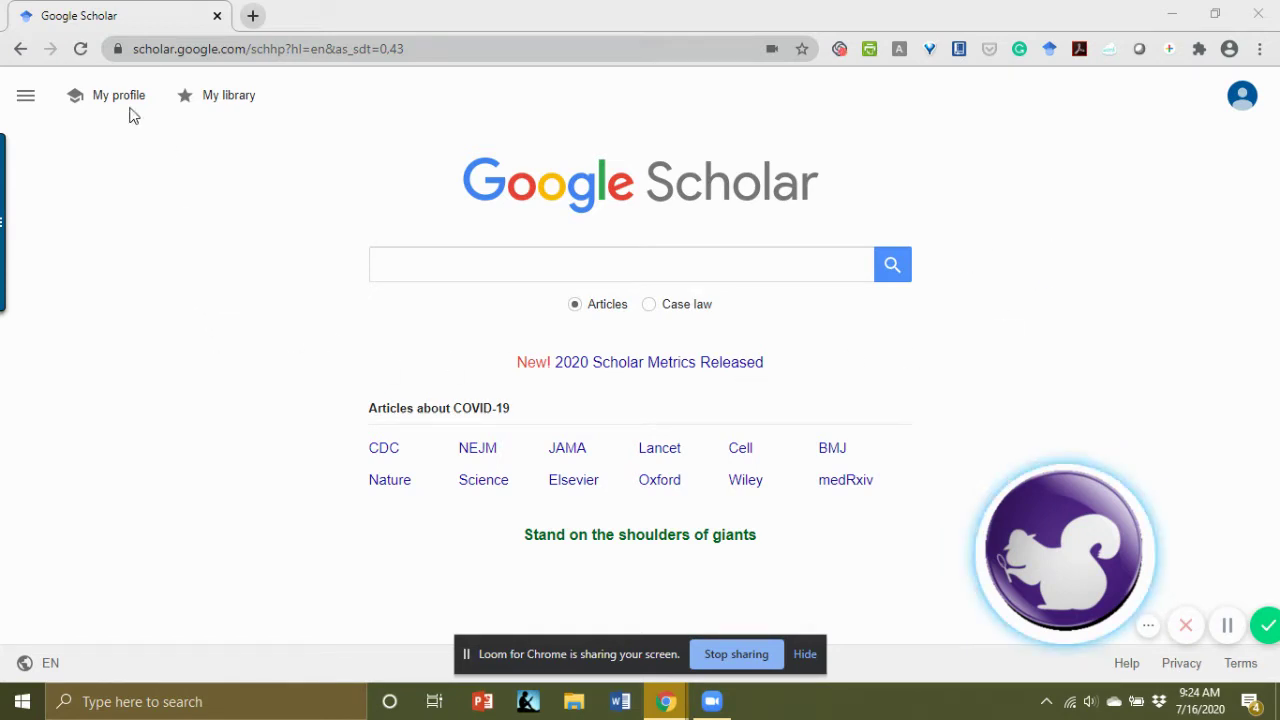
Save the library links settings with Open WorldCat and Trevecca Nazarene University checked.
{"action": "left_click", "coordinate": [25, 100]}
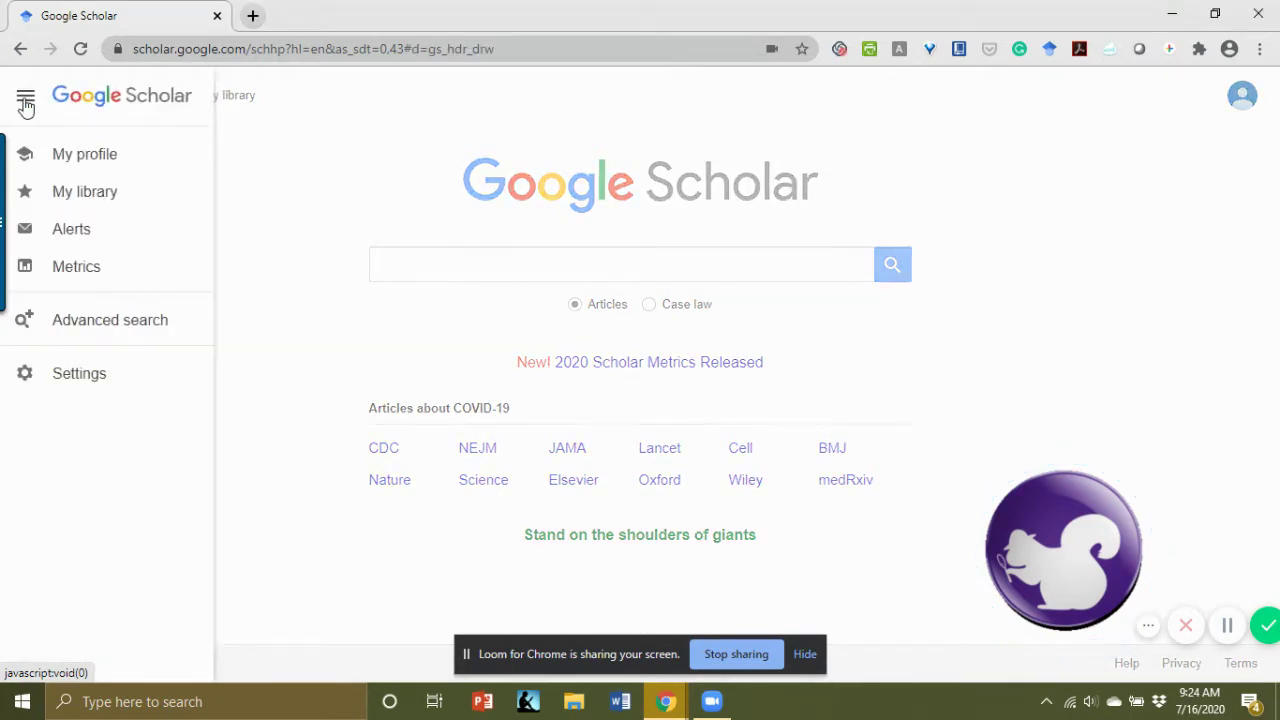
{"action": "left_click", "coordinate": [80, 376]}
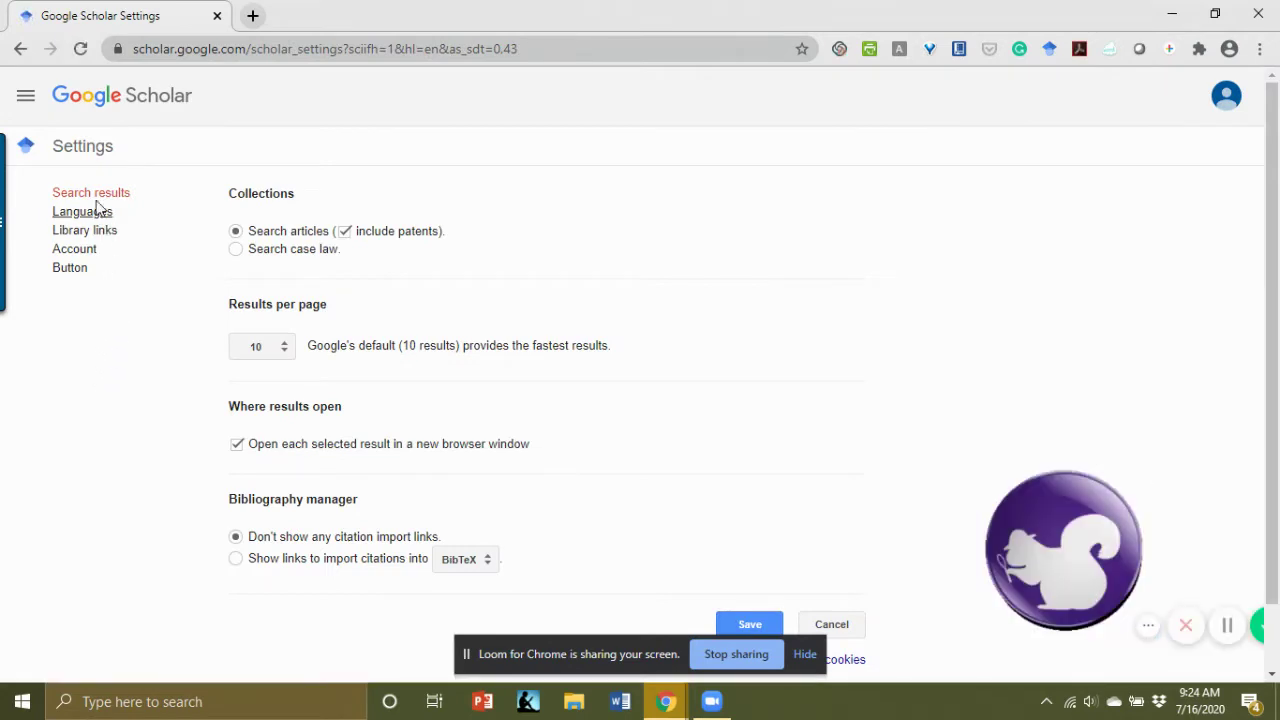
{"action": "left_click", "coordinate": [89, 234]}
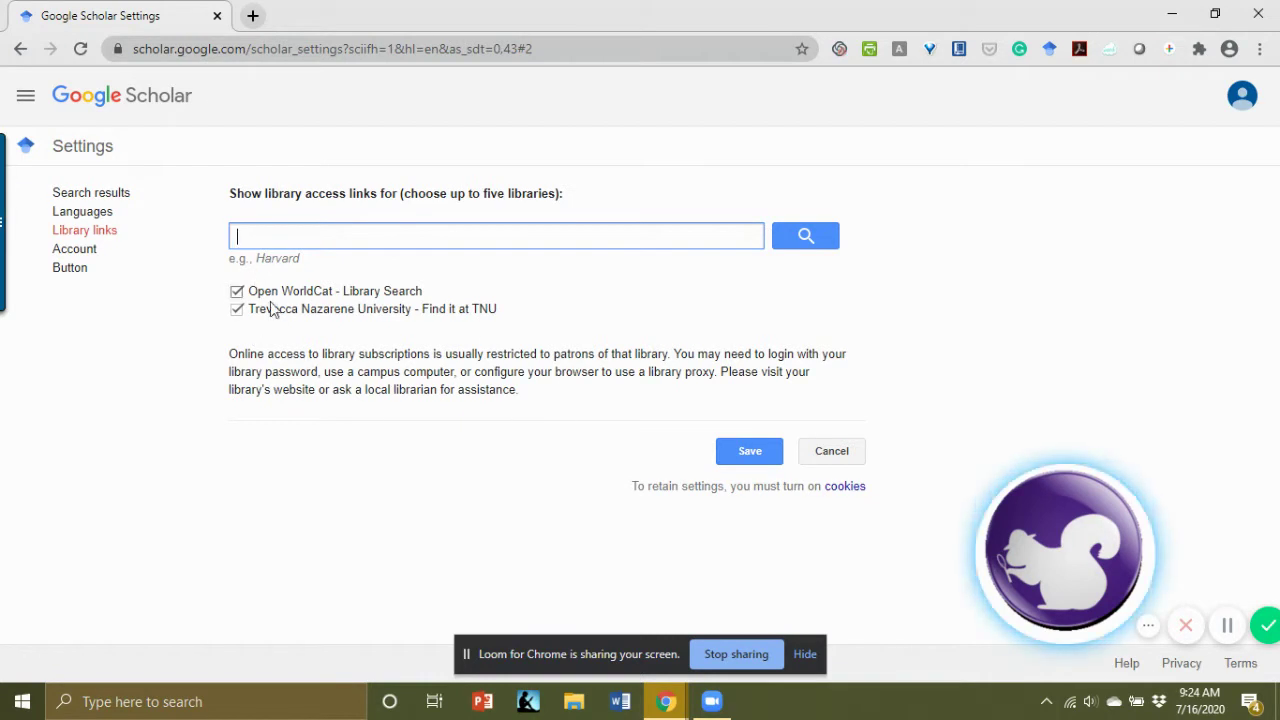
{"action": "left_click", "coordinate": [745, 458]}
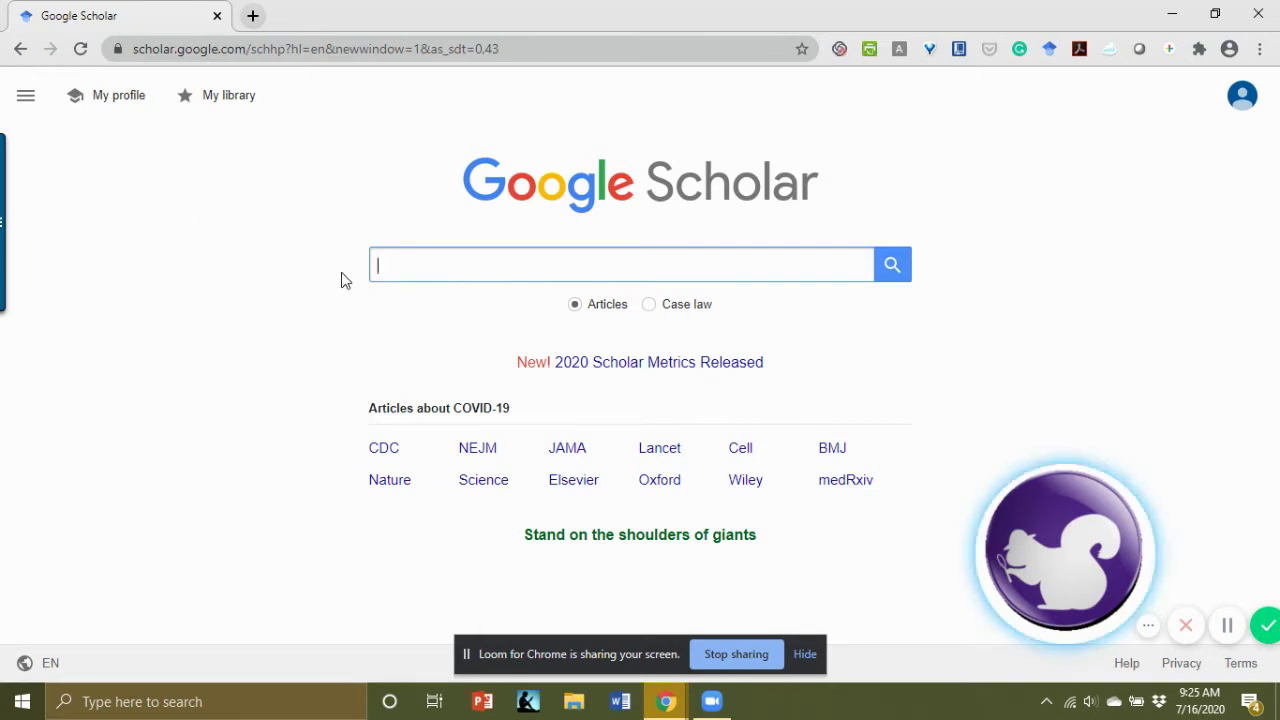
{"action": "left_click", "coordinate": [26, 100]}
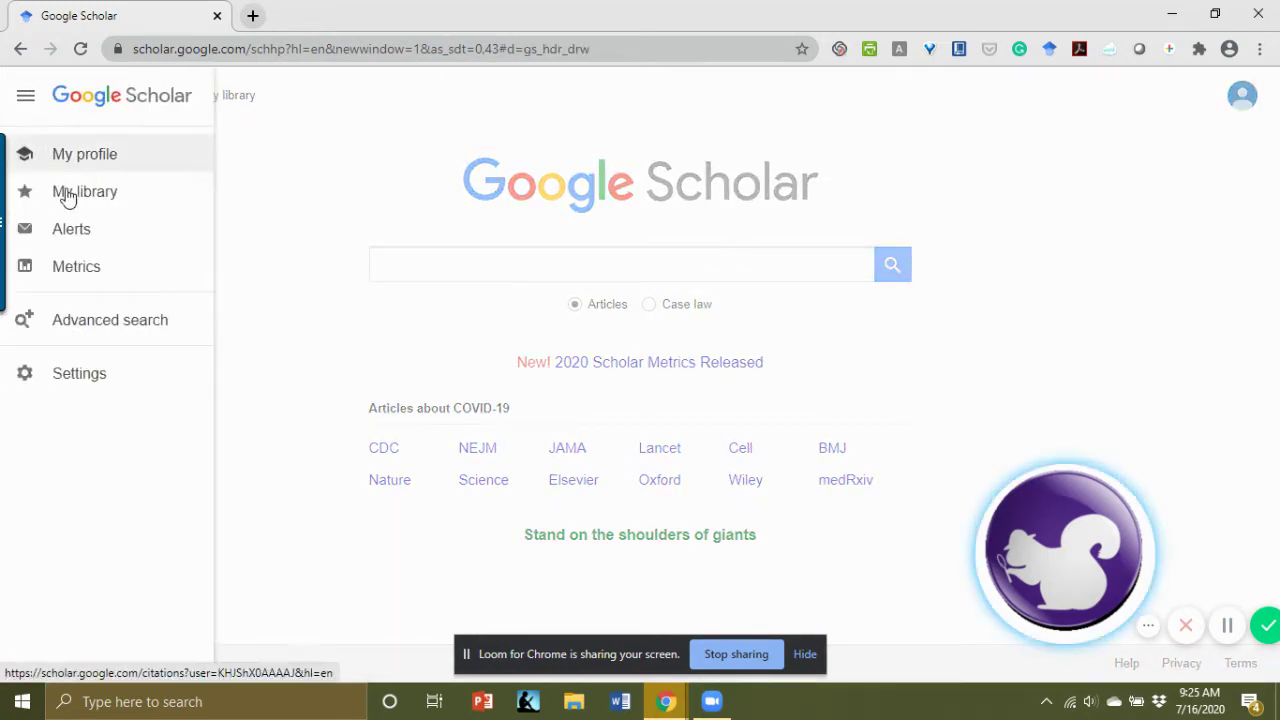
{"action": "left_click", "coordinate": [136, 332]}
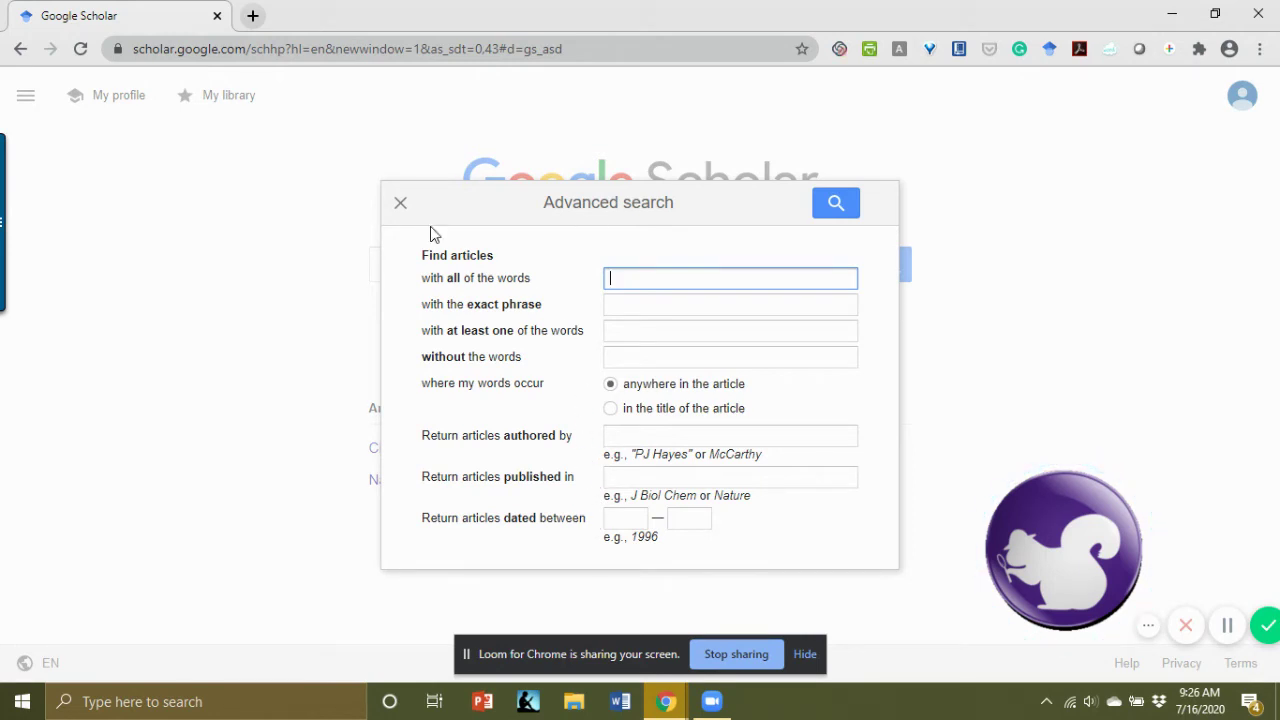
{"action": "left_click", "coordinate": [401, 205]}
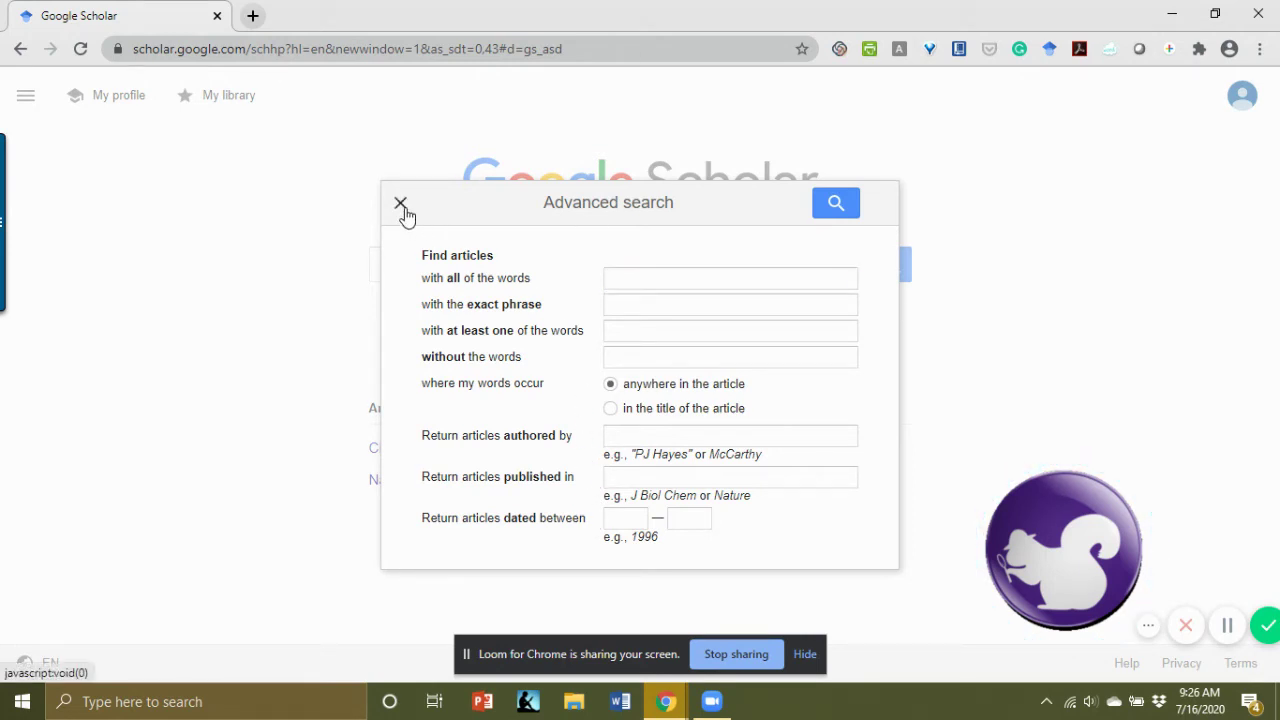
{"action": "left_click", "coordinate": [401, 205]}
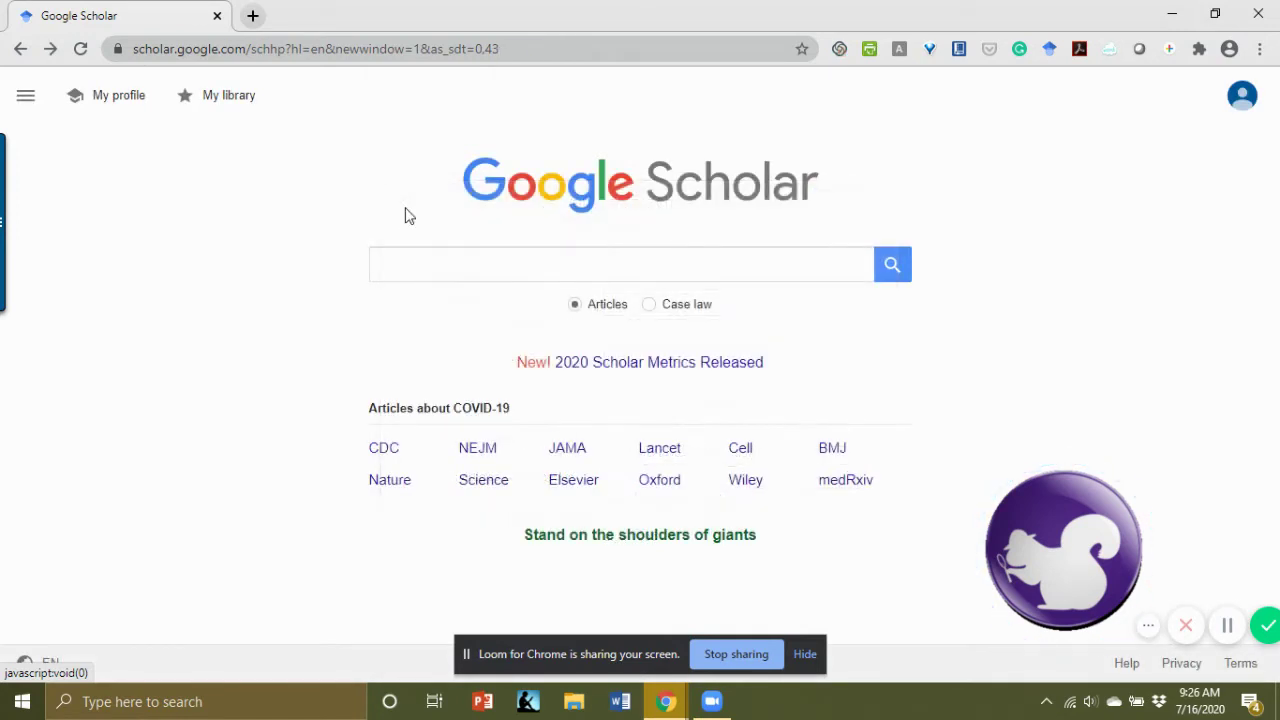
Go to the Scholar Settings page from the navigation menu.
{"action": "left_click", "coordinate": [26, 99]}
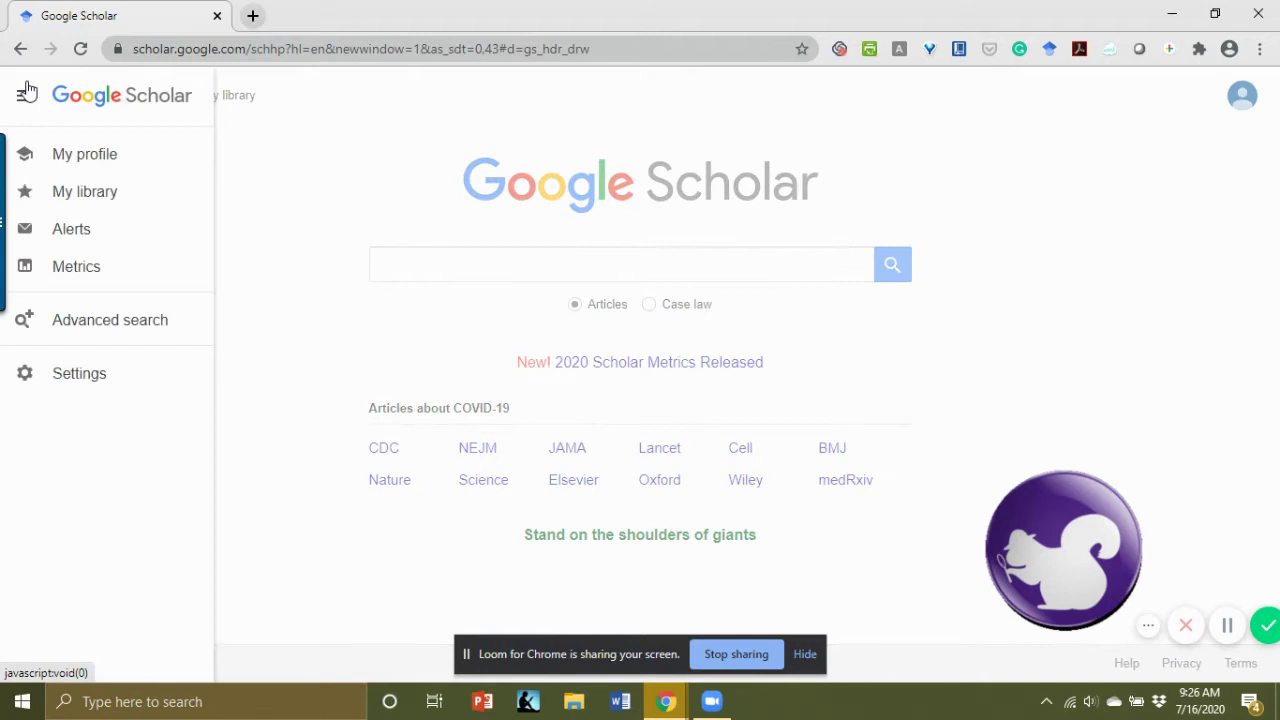
{"action": "left_click", "coordinate": [57, 374]}
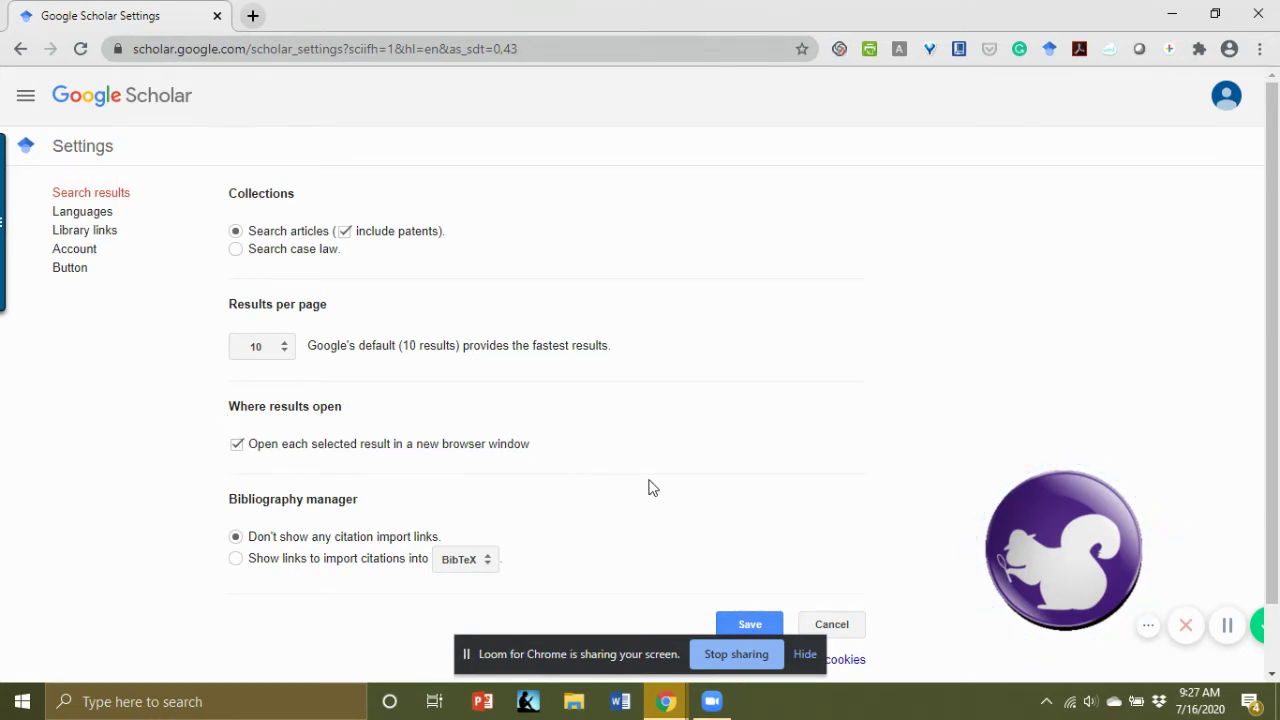
Set the bibliography manager option to show import links for RefWorks.
{"action": "scroll", "coordinate": [531, 524], "scroll_direction": "down", "scroll_amount": 1}
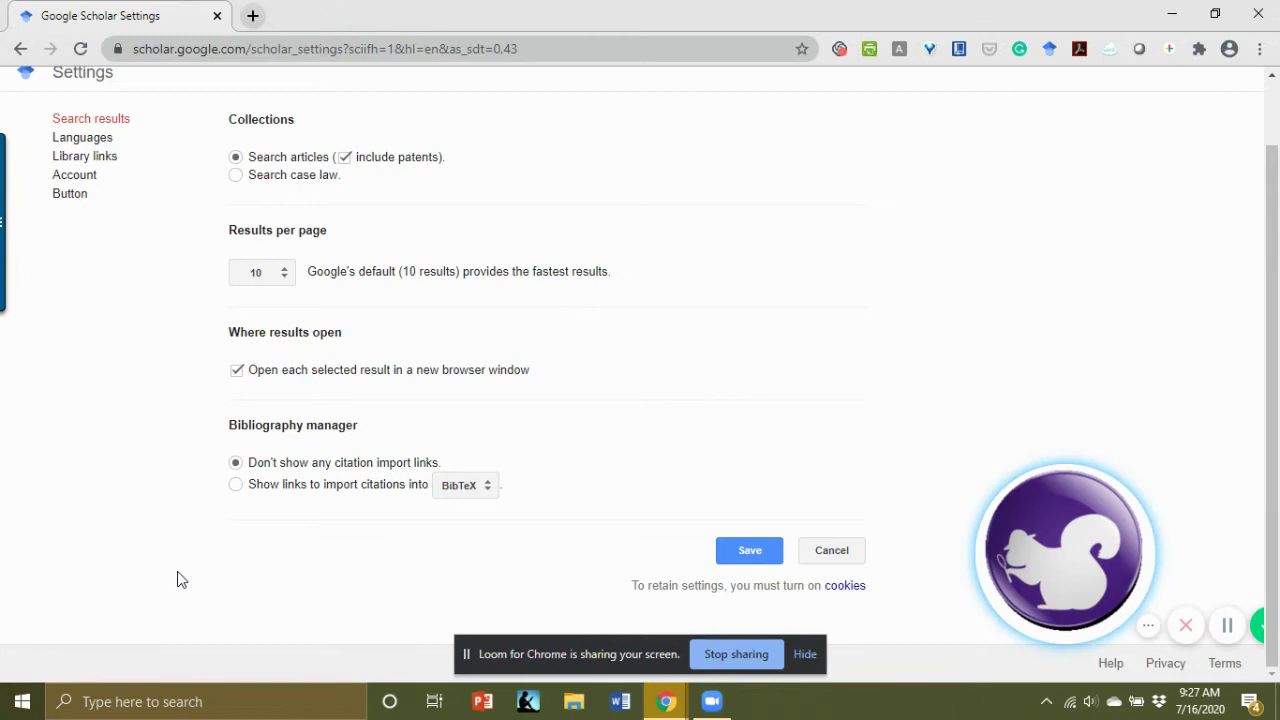
{"action": "left_click", "coordinate": [235, 485]}
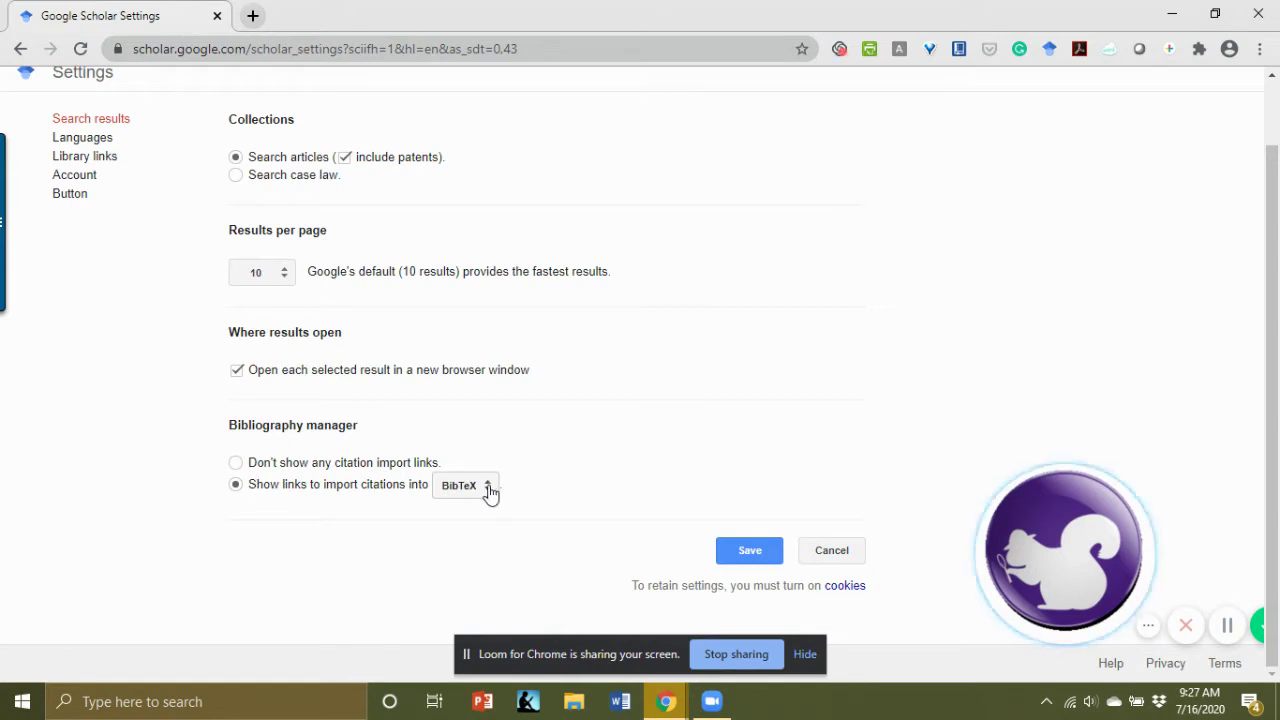
{"action": "left_click", "coordinate": [488, 488]}
{"action": "left_click", "coordinate": [476, 565]}
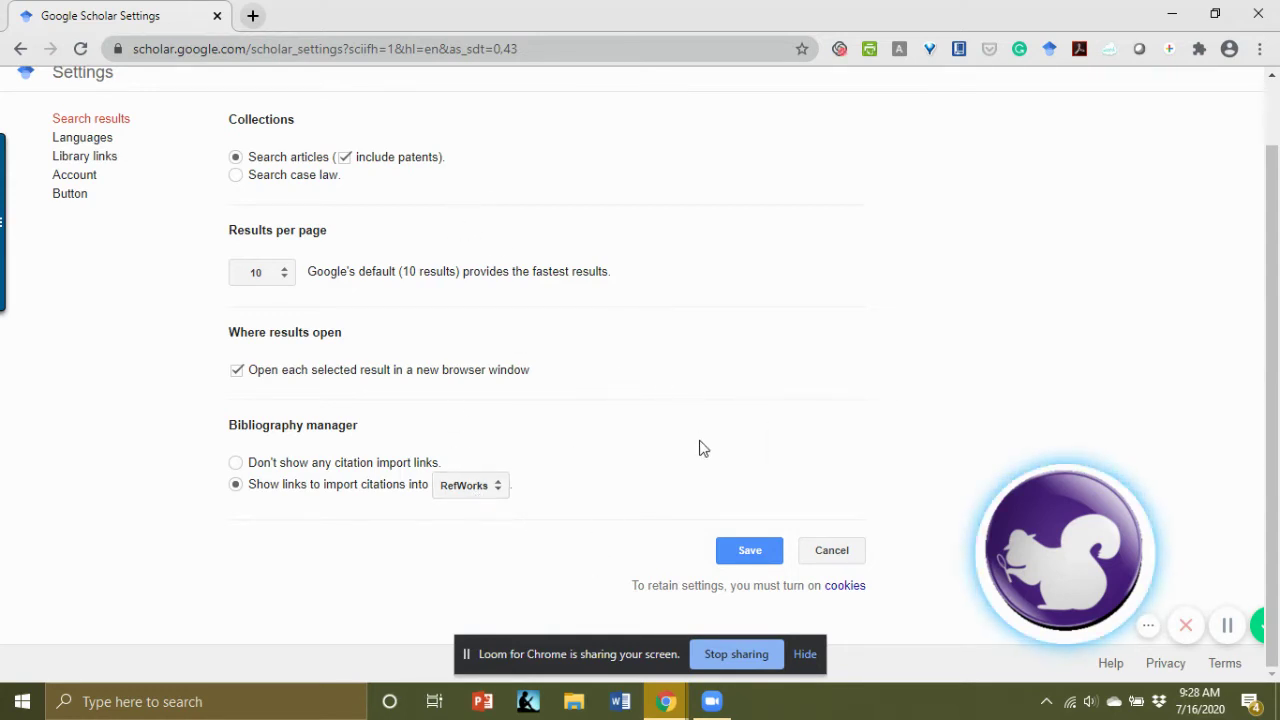
Save the RefWorks preference and search for 'covid 19 and communication'.
{"action": "left_click", "coordinate": [756, 561]}
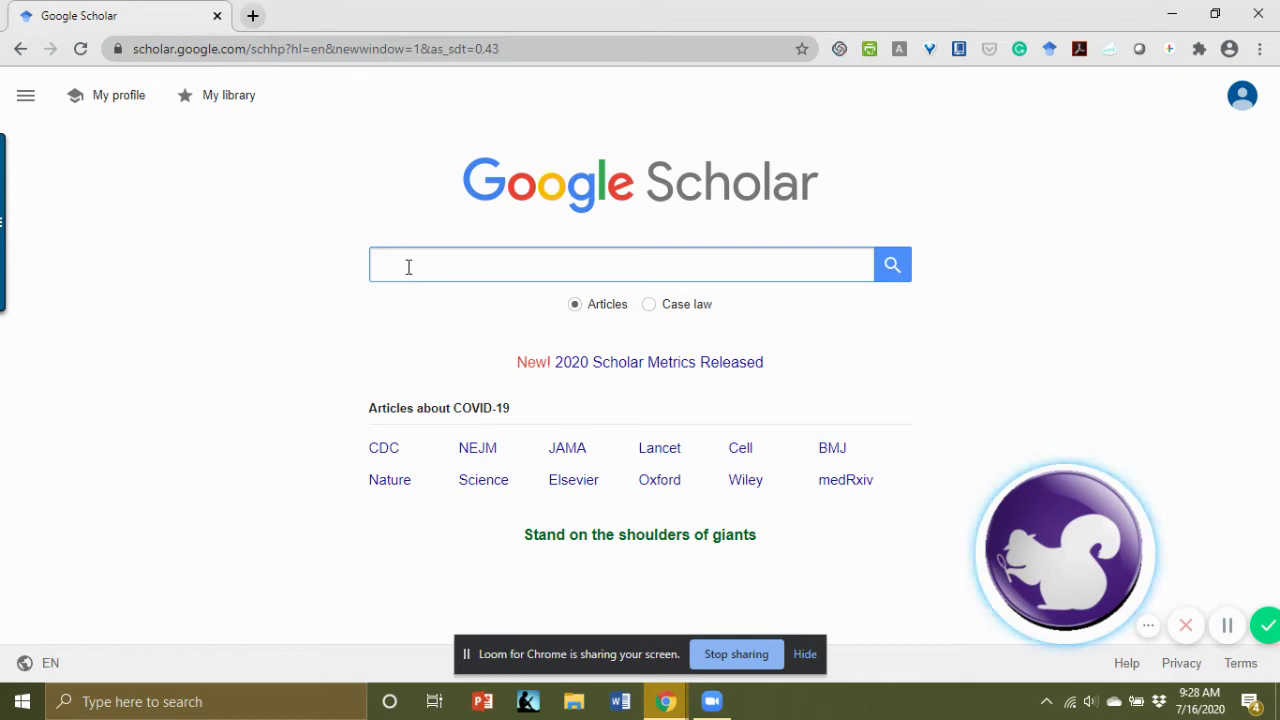
{"action": "type", "text": "c"}
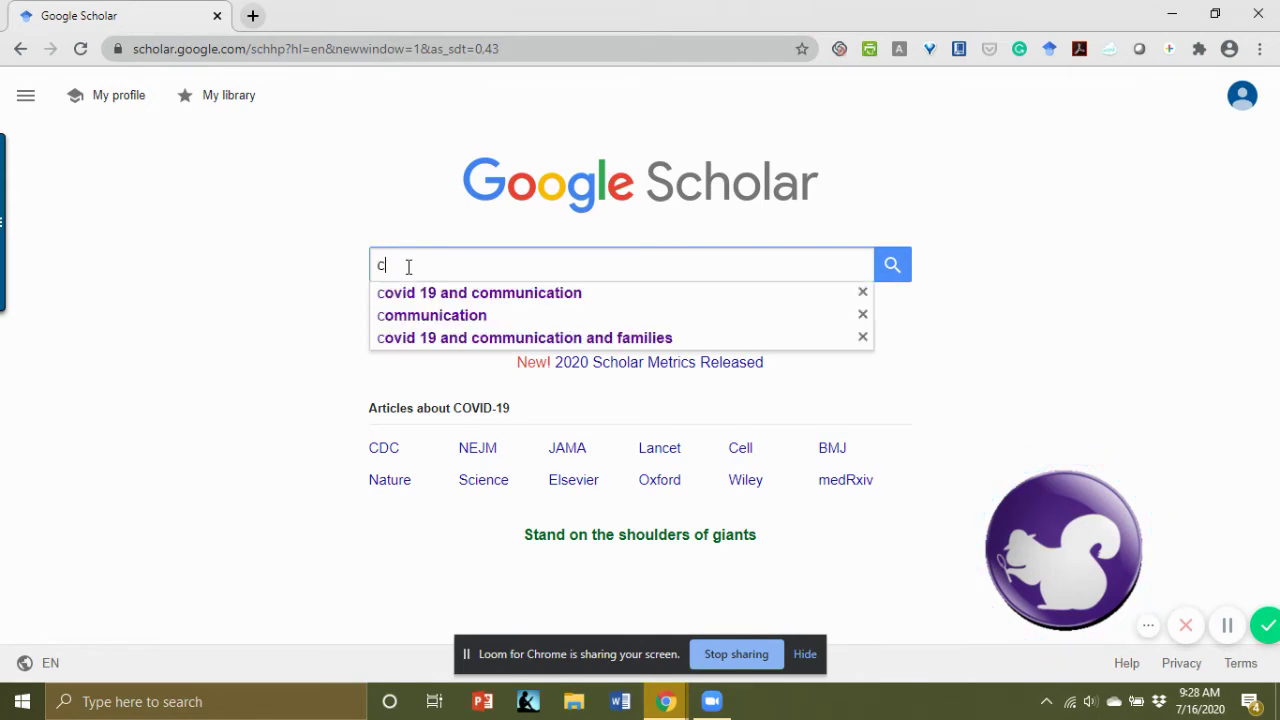
{"action": "type", "text": "o"}
{"action": "left_click", "coordinate": [430, 296]}
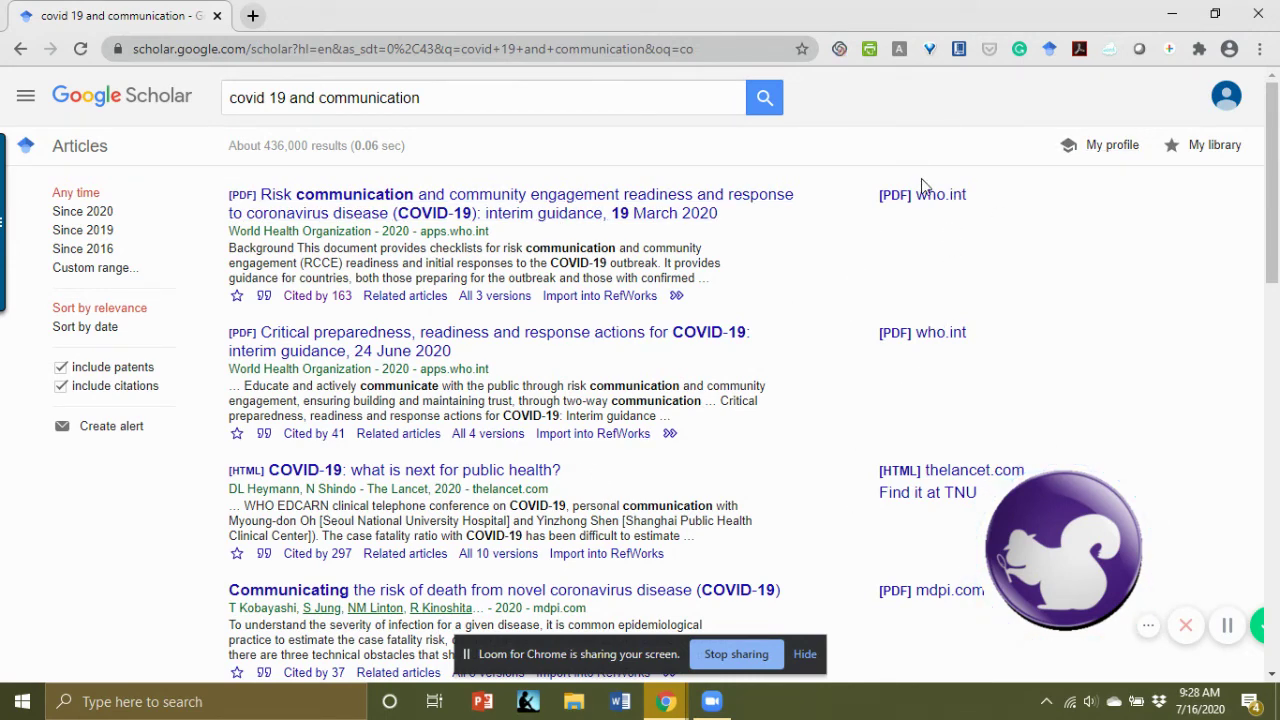
Show citation formats for the first result, the WHO risk communication guidance.
{"action": "scroll", "coordinate": [853, 330], "scroll_direction": "down", "scroll_amount": 1}
{"action": "scroll", "coordinate": [853, 333], "scroll_direction": "down", "scroll_amount": 1}
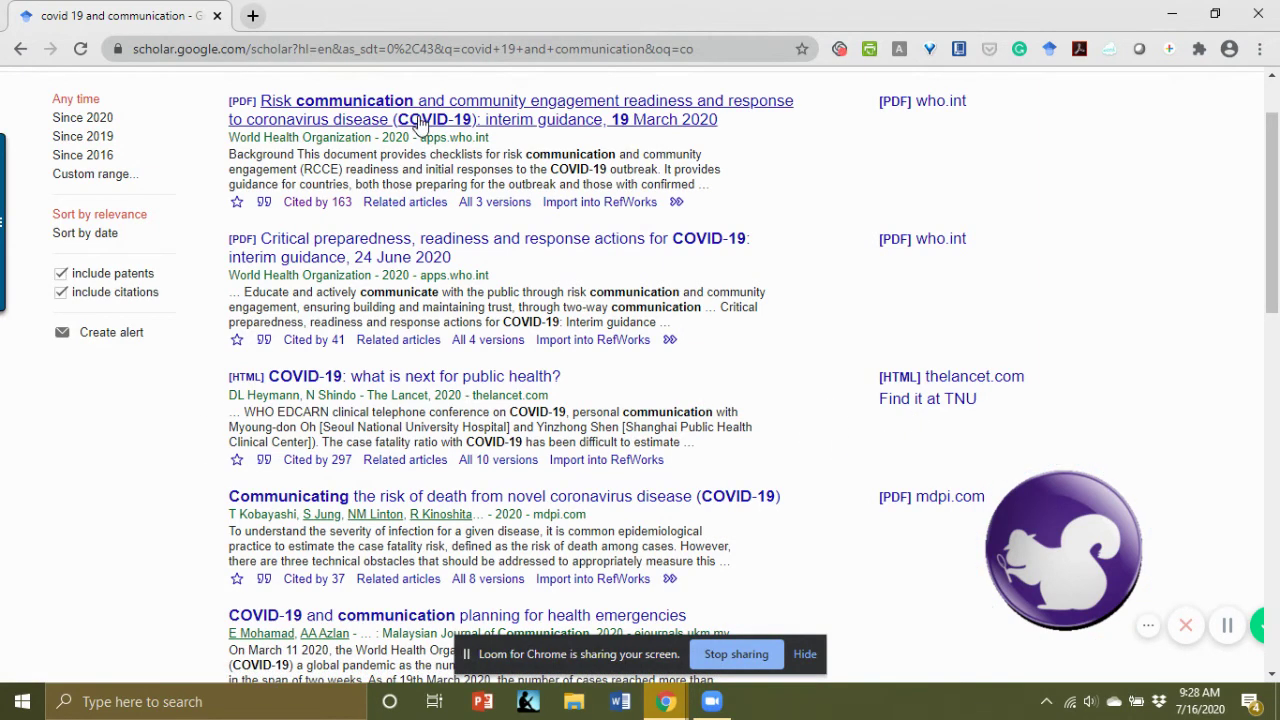
{"action": "scroll", "coordinate": [420, 122], "scroll_direction": "up", "scroll_amount": 2}
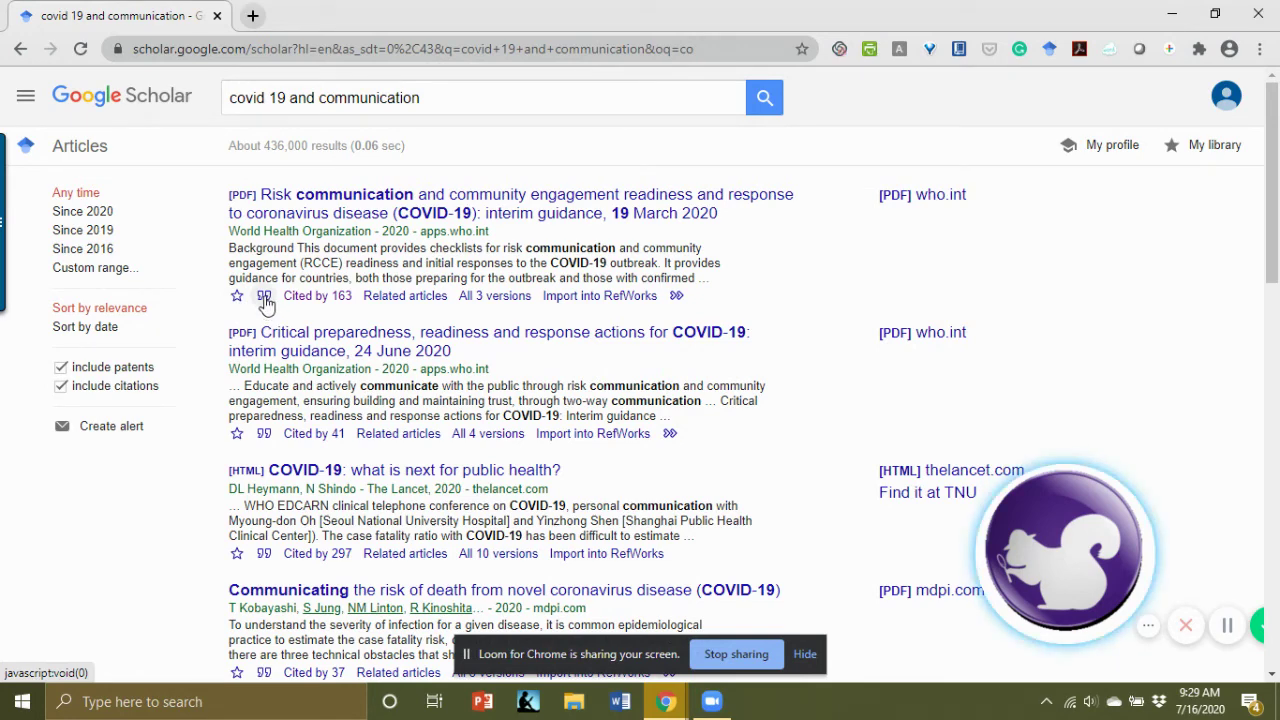
{"action": "left_click", "coordinate": [264, 296]}
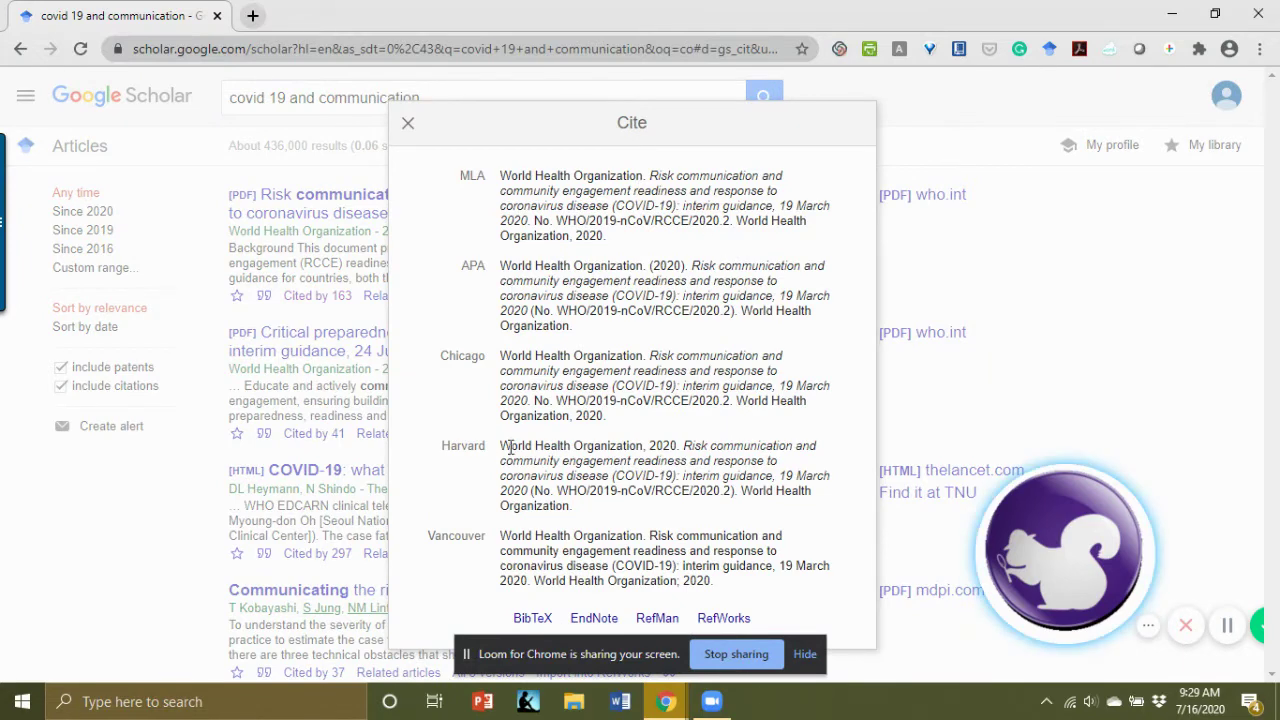
Copy the APA citation of the WHO risk communication guidance.
{"action": "left_click", "coordinate": [557, 294]}
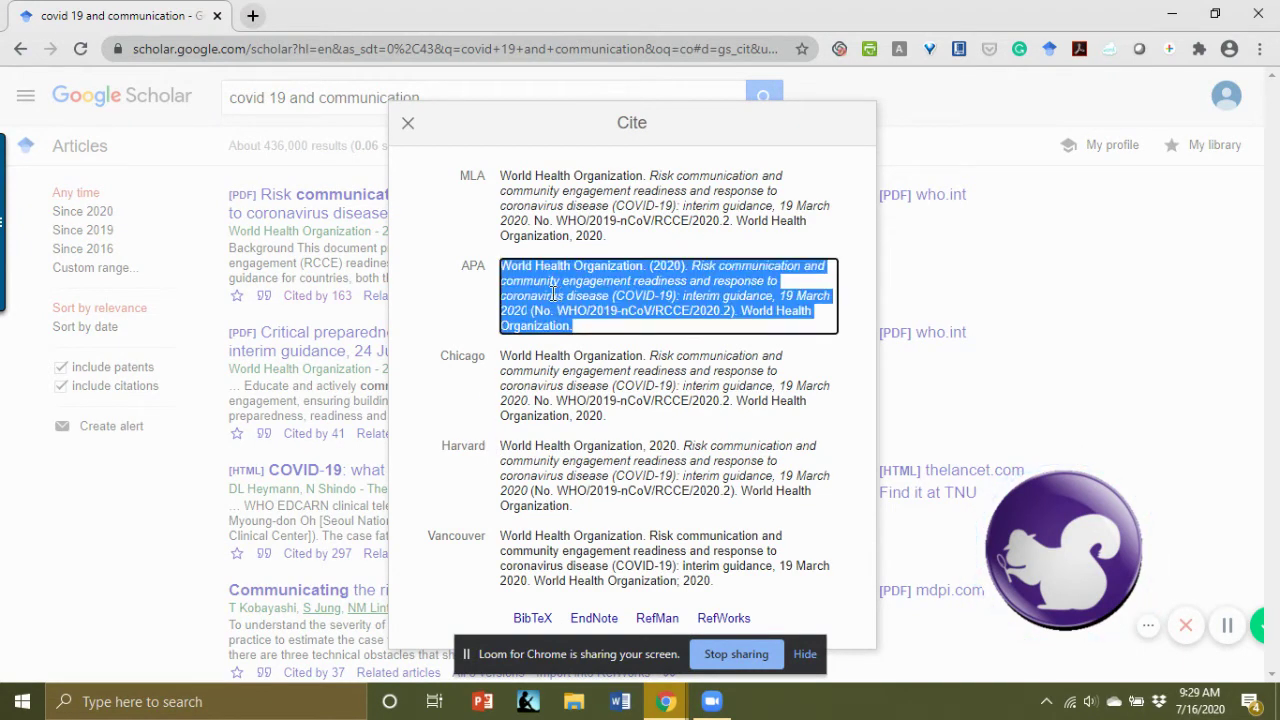
{"action": "right_click", "coordinate": [548, 290]}
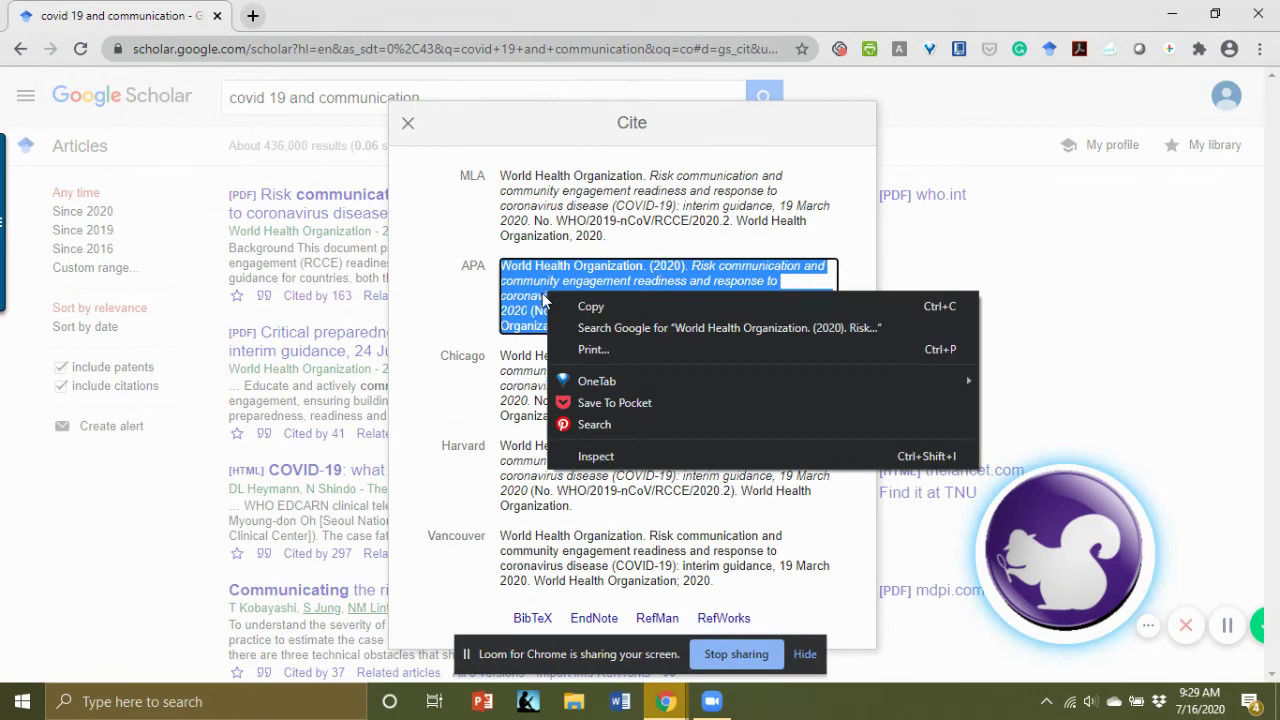
{"action": "left_click", "coordinate": [437, 333]}
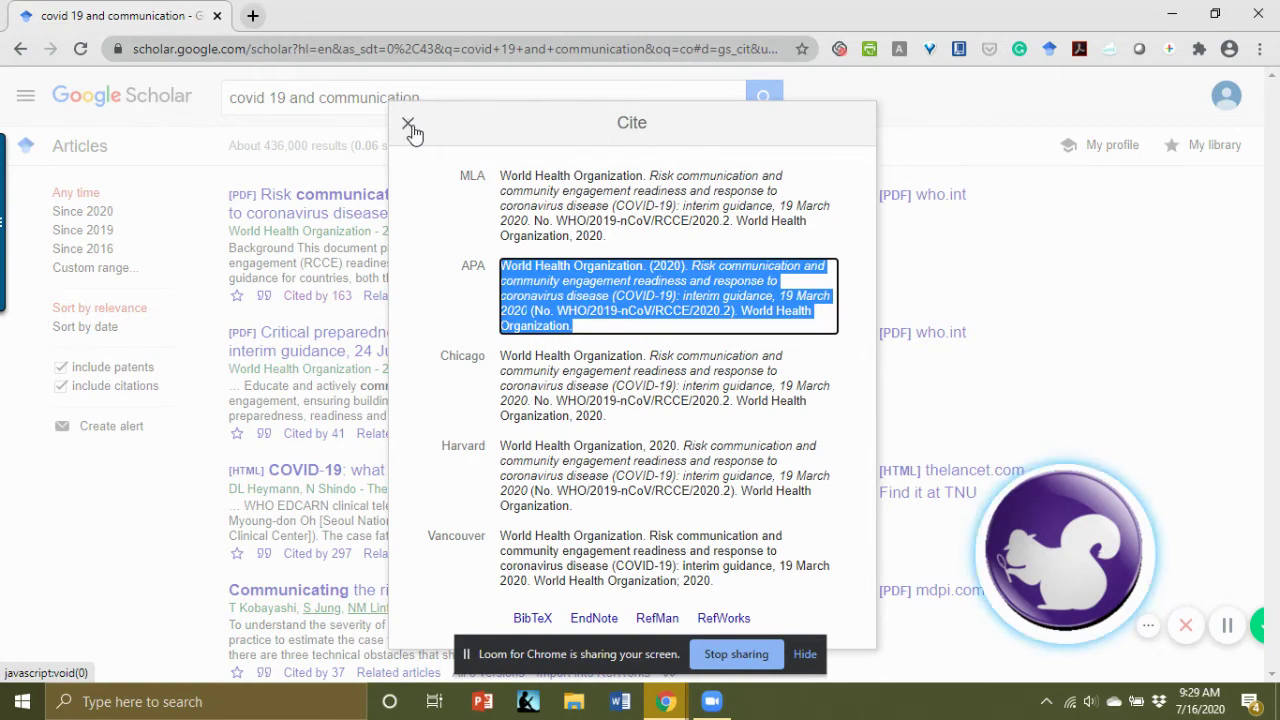
Close the Cite window and pause the Loom screen recording.
{"action": "left_click", "coordinate": [410, 126]}
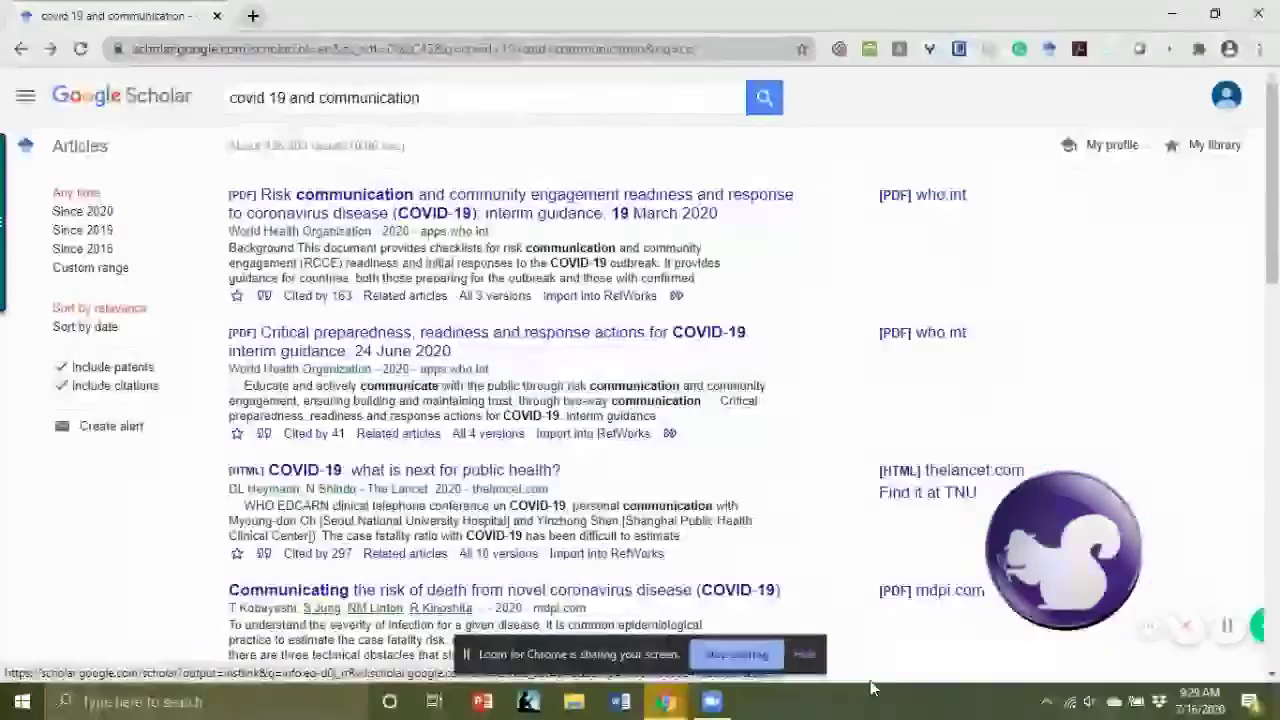
{"action": "left_click", "coordinate": [1229, 630]}
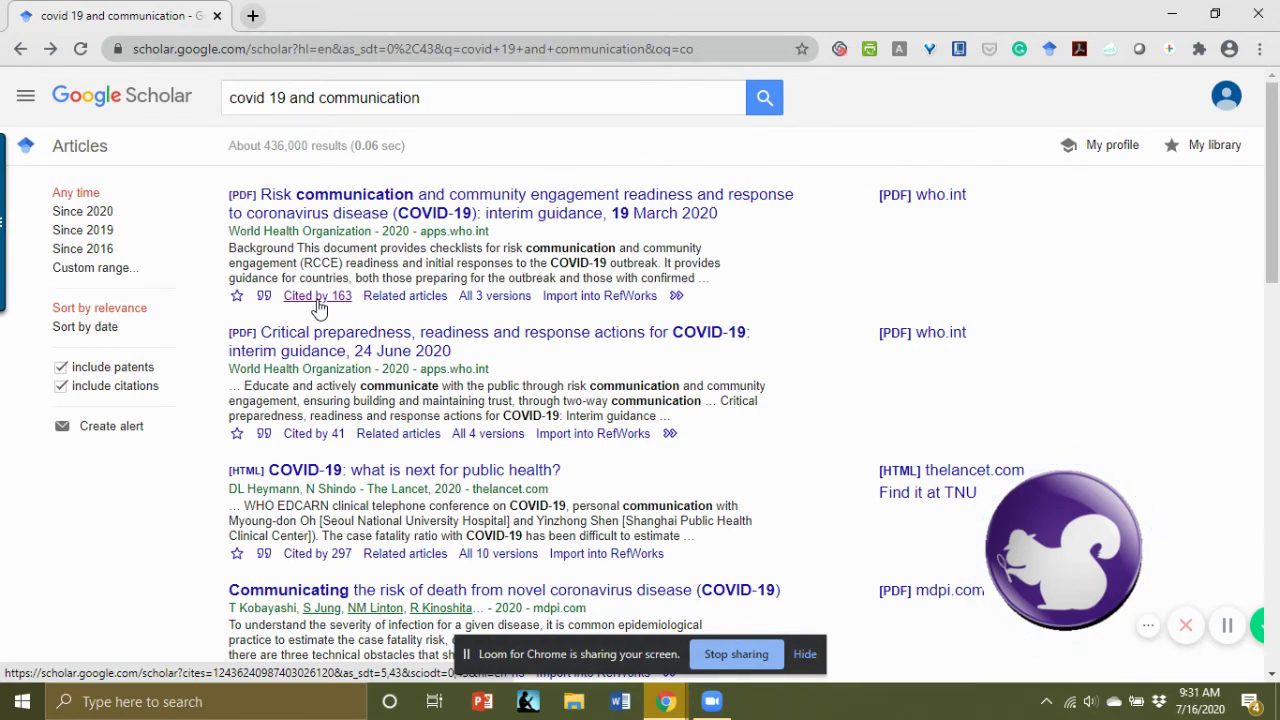
Open the 163 articles citing the WHO guidance in a new tab and skim them.
{"action": "left_click", "coordinate": [316, 301]}
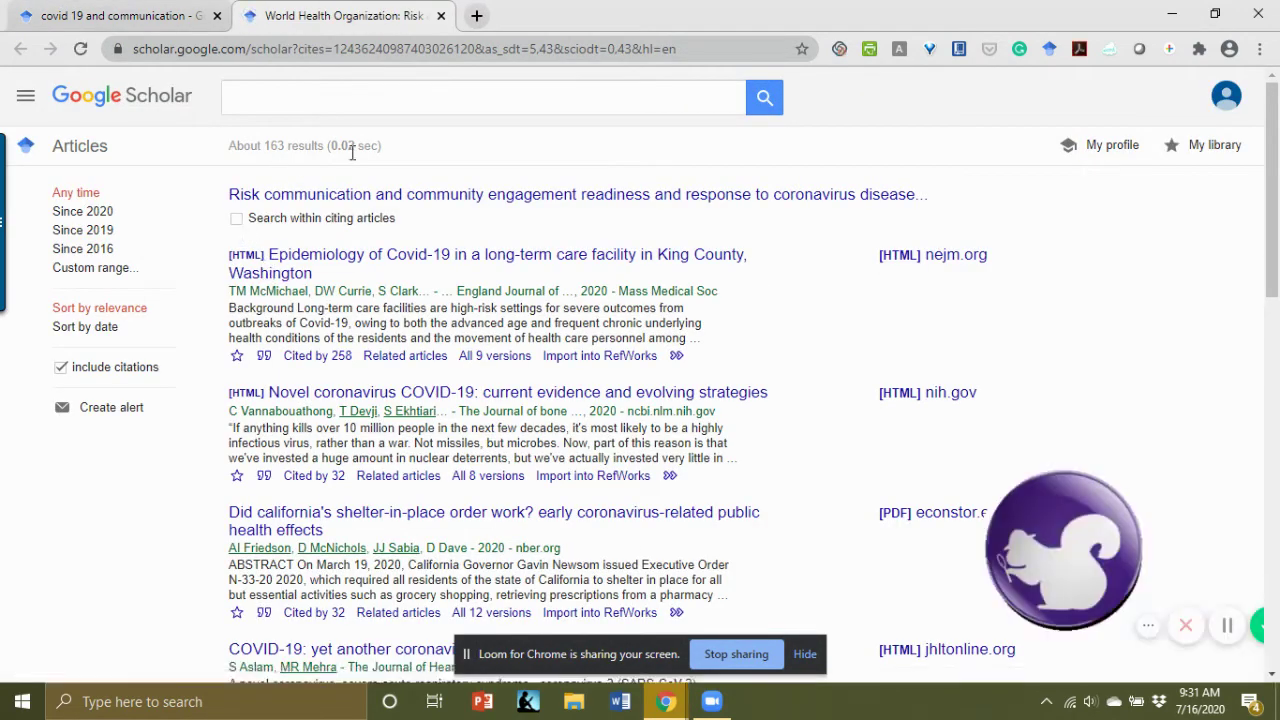
{"action": "scroll", "coordinate": [210, 410], "scroll_direction": "down", "scroll_amount": 2}
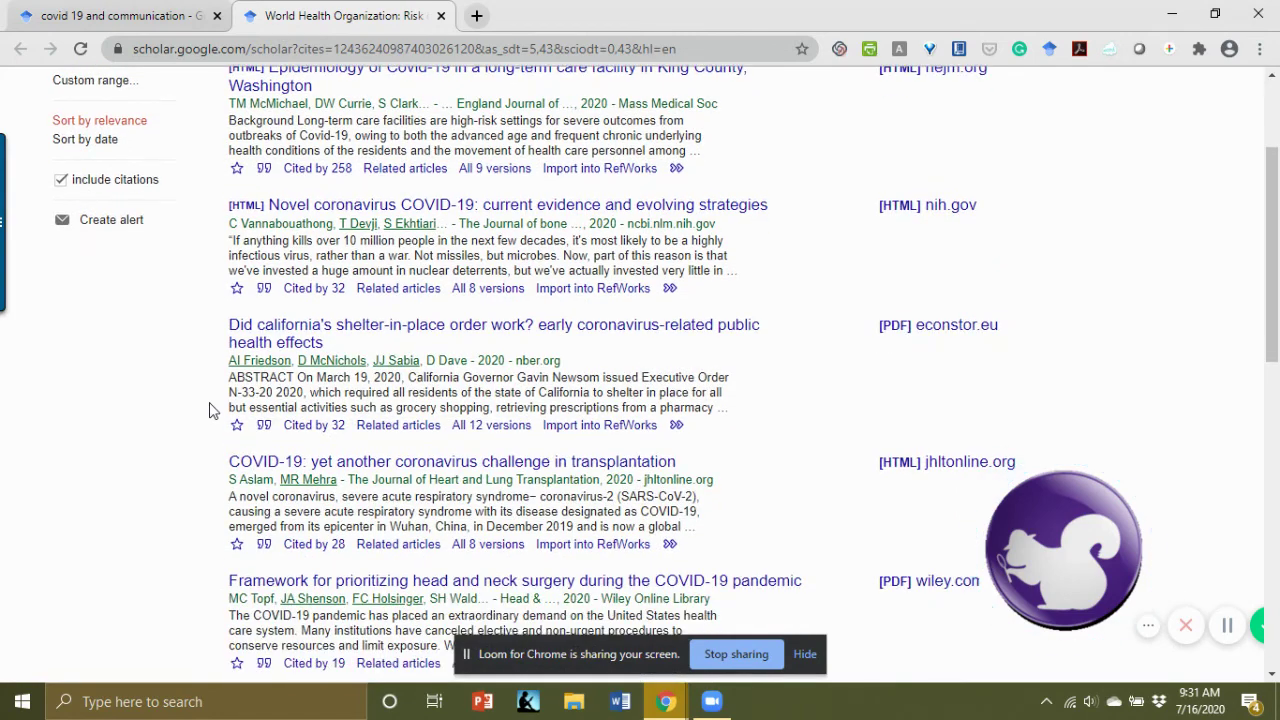
{"action": "scroll", "coordinate": [157, 542], "scroll_direction": "up", "scroll_amount": 1}
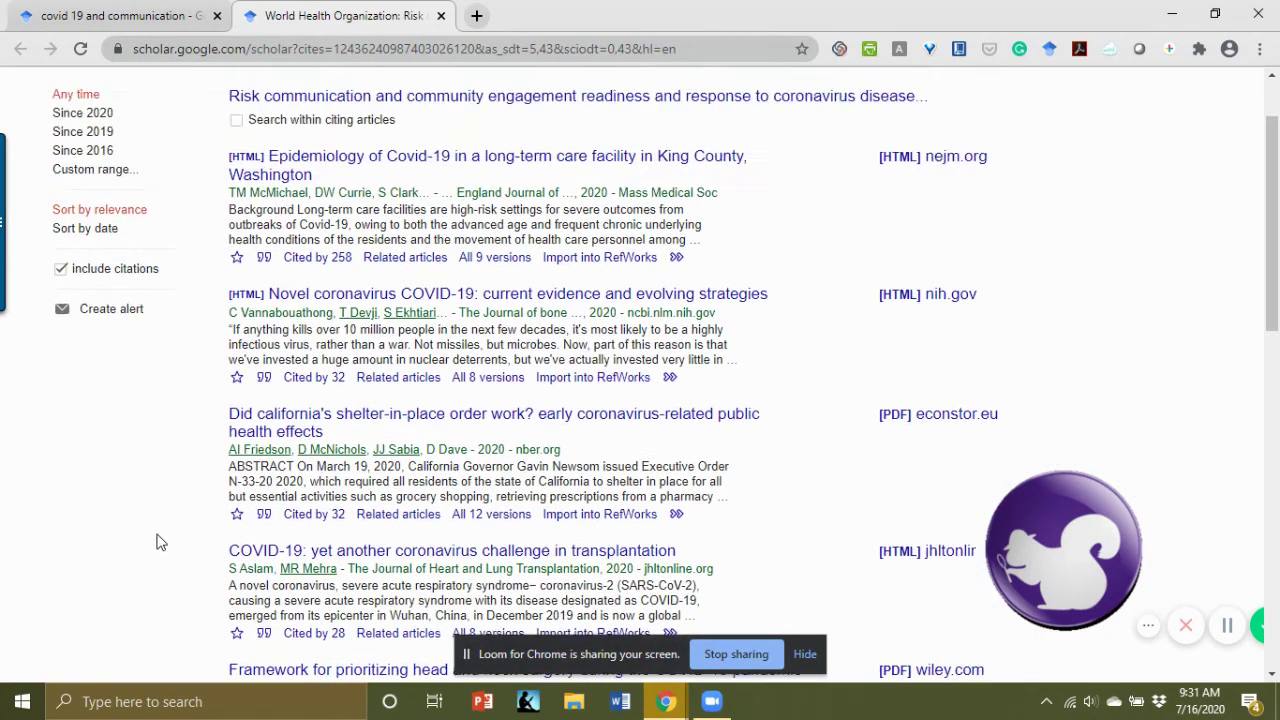
{"action": "scroll", "coordinate": [157, 542], "scroll_direction": "up", "scroll_amount": 1}
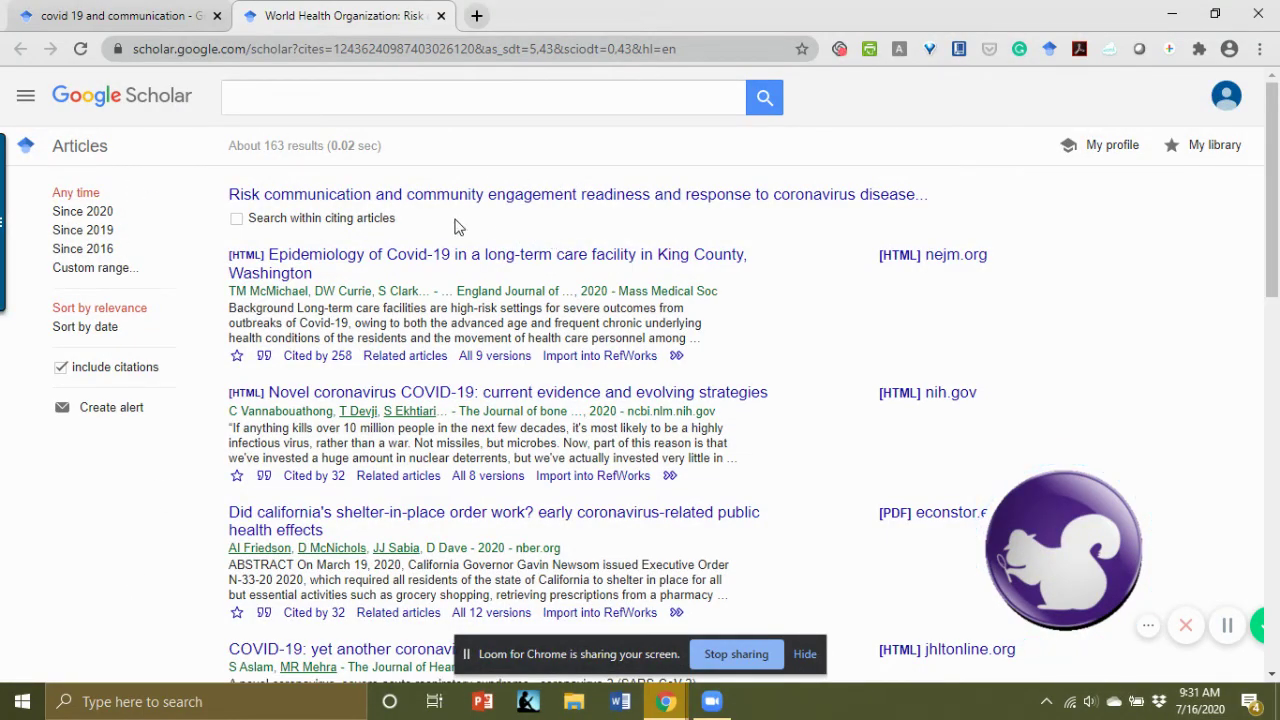
Search within the citing articles for 'children', narrowing to about 39 results.
{"action": "left_click", "coordinate": [236, 219]}
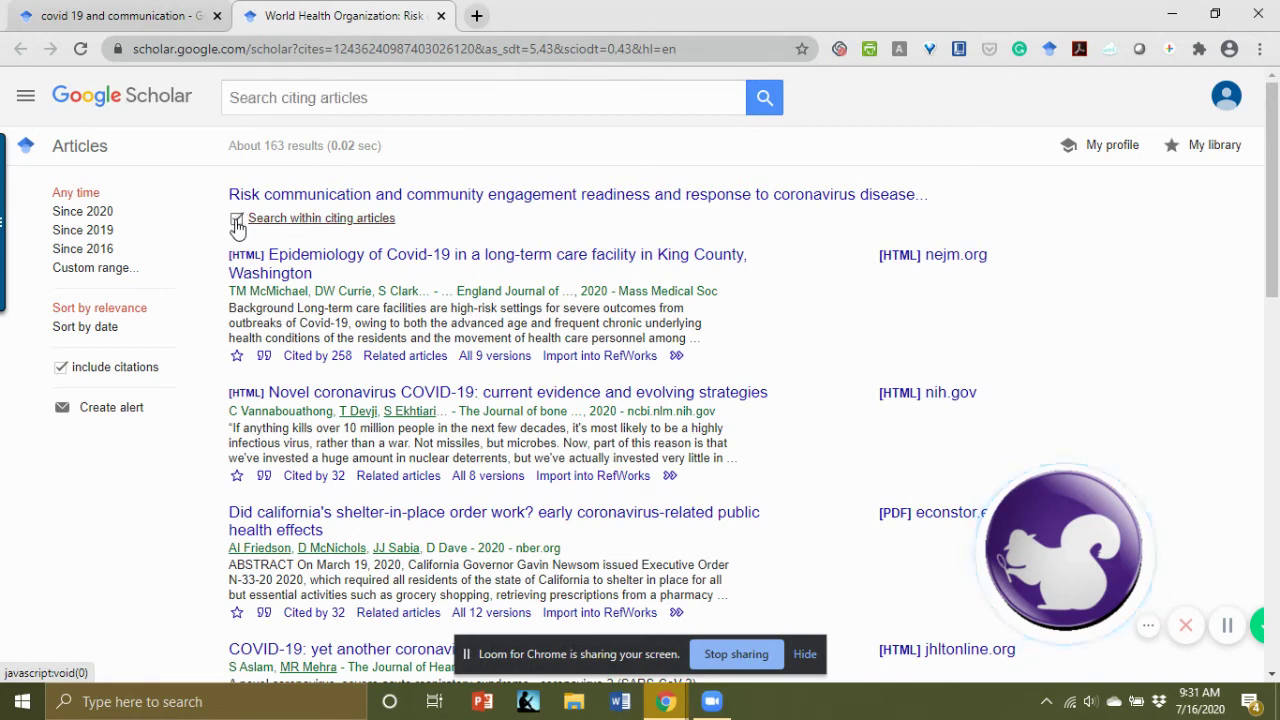
{"action": "left_click", "coordinate": [398, 97]}
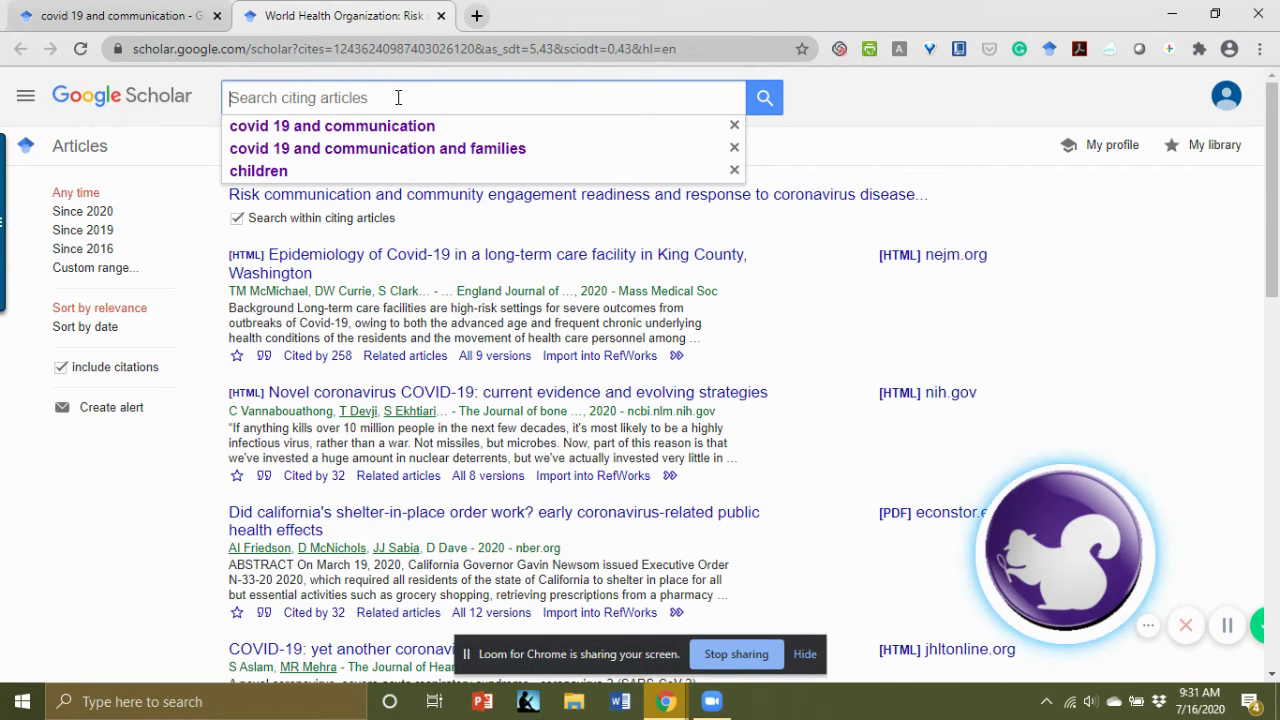
{"action": "type", "text": "chil"}
{"action": "key", "text": "BackSpace"}
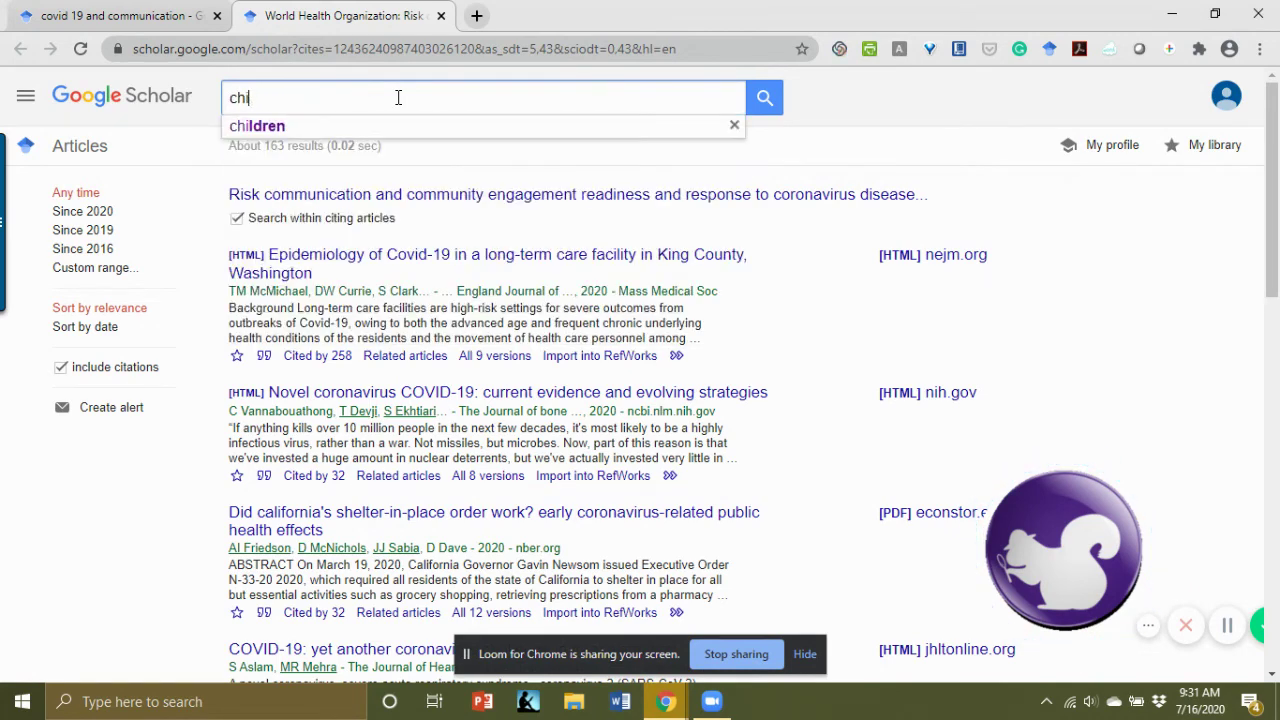
{"action": "type", "text": "ldren"}
{"action": "key", "text": "Return"}
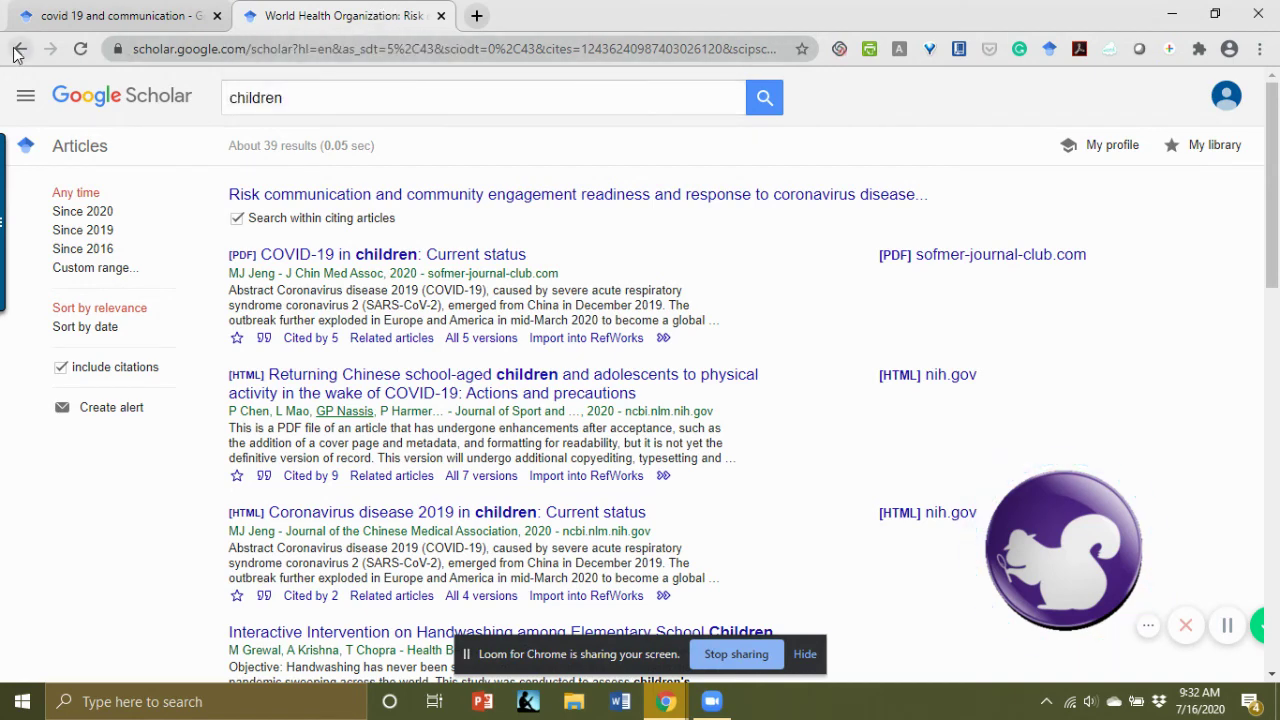
Return to the first tab's 'covid 19 and communication' results, about 436,000 items.
{"action": "left_click", "coordinate": [72, 20]}
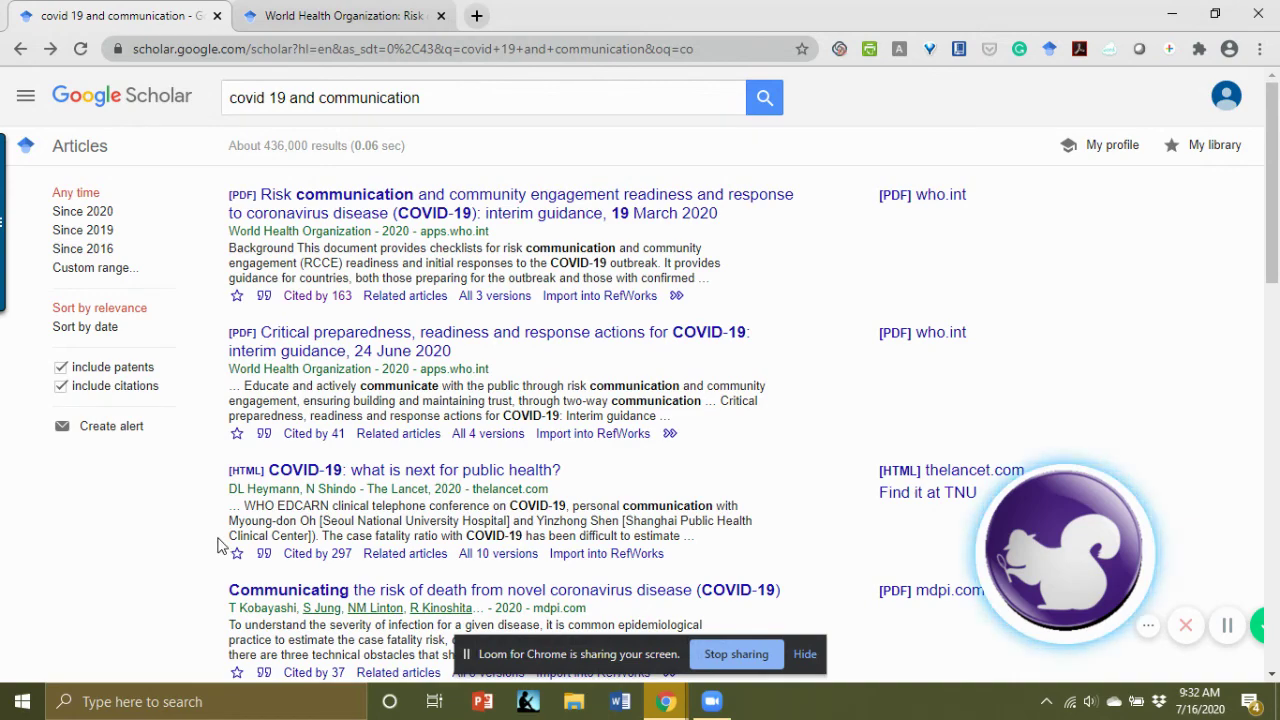
{"action": "scroll", "coordinate": [218, 545], "scroll_direction": "down", "scroll_amount": 1}
{"action": "scroll", "coordinate": [210, 525], "scroll_direction": "up", "scroll_amount": 1}
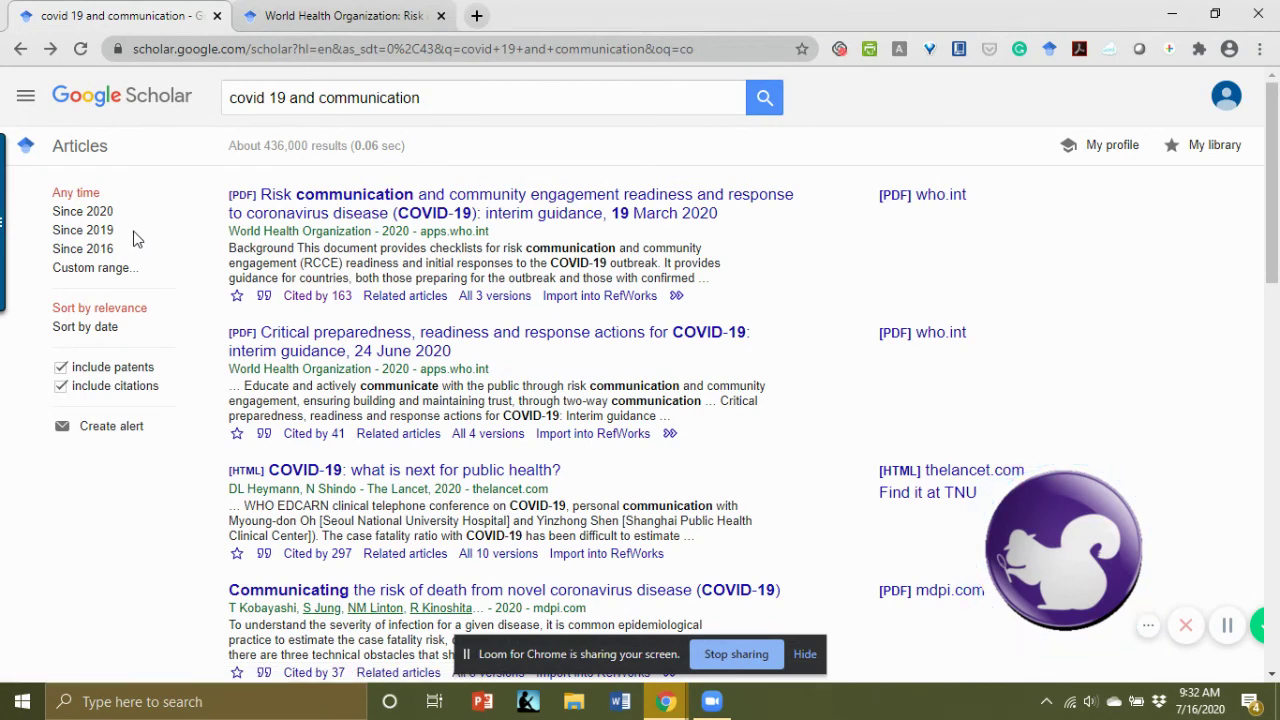
Apply the 'Since 2016' date limit and browse the roughly 156,000 filtered results.
{"action": "left_click", "coordinate": [83, 249]}
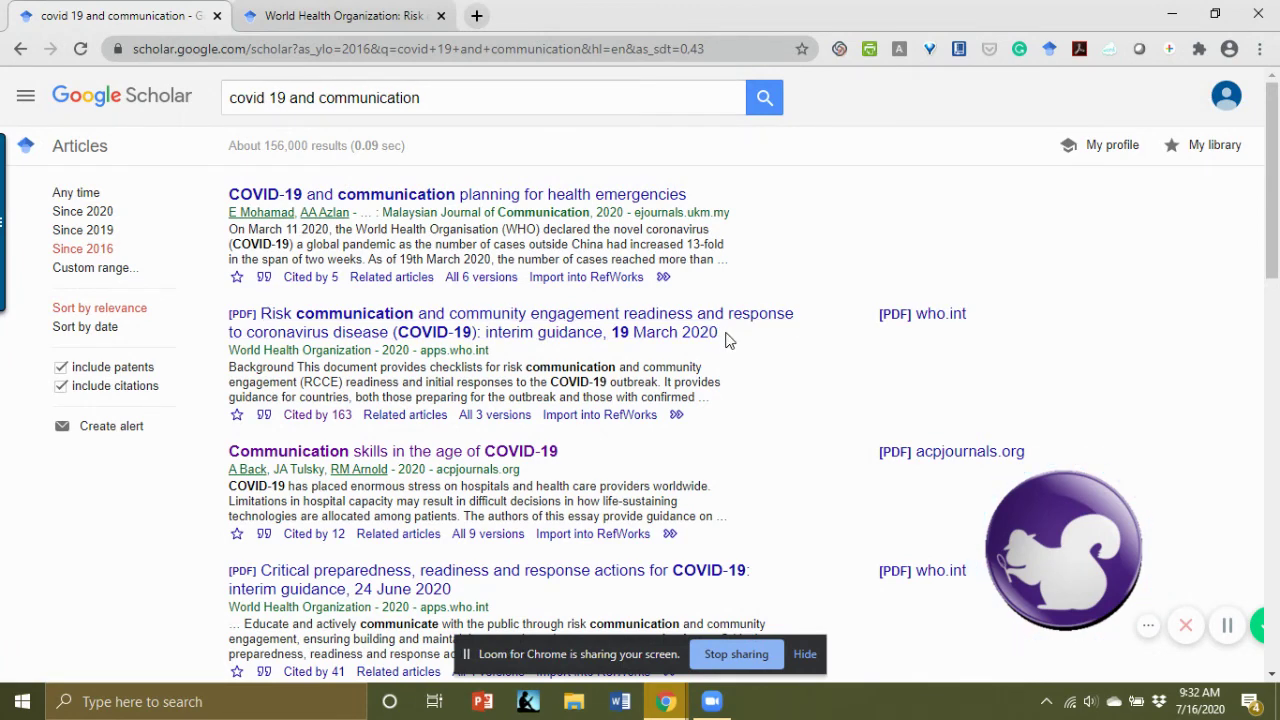
{"action": "scroll", "coordinate": [731, 335], "scroll_direction": "down", "scroll_amount": 2}
{"action": "scroll", "coordinate": [732, 335], "scroll_direction": "up", "scroll_amount": 2}
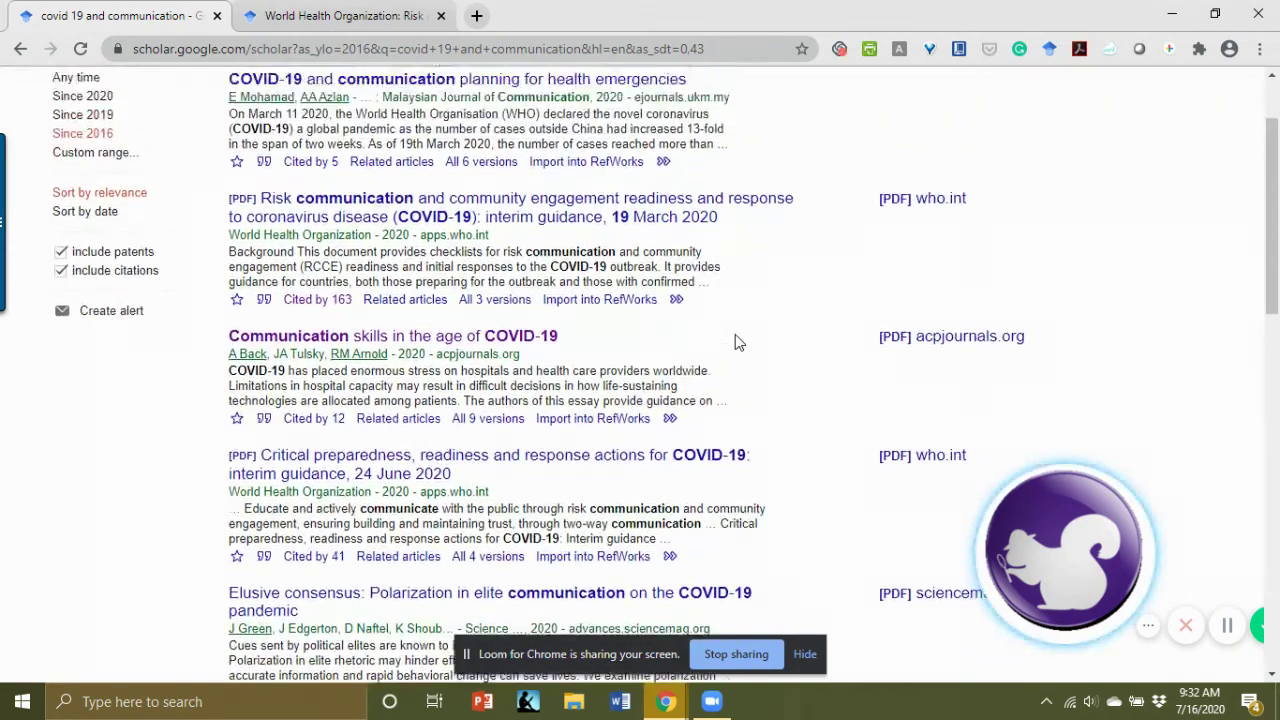